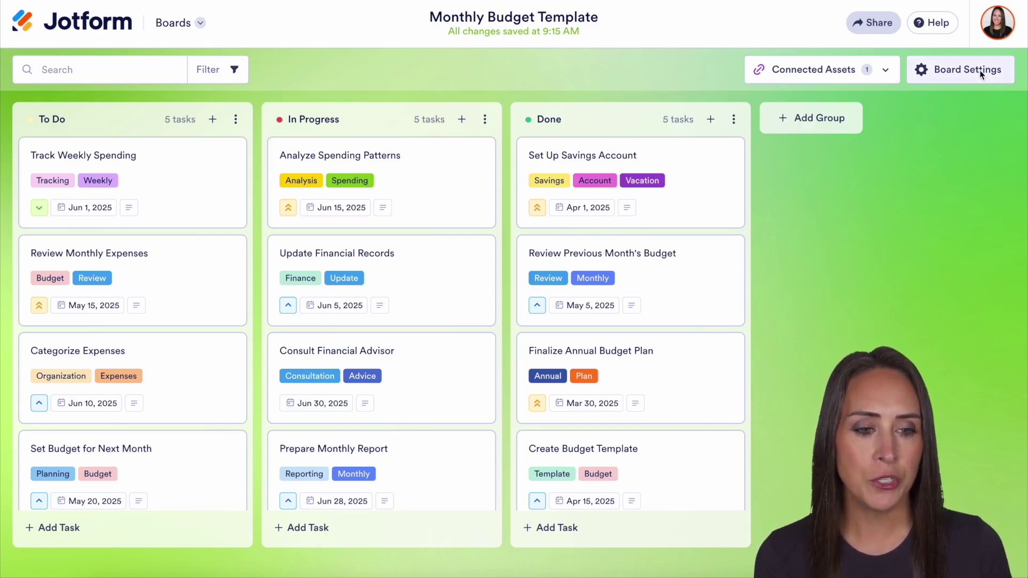
Step: Preview the light green and blue gradient themes, then apply the green gradient background
{"action": "left_click", "coordinate": [964, 69]}
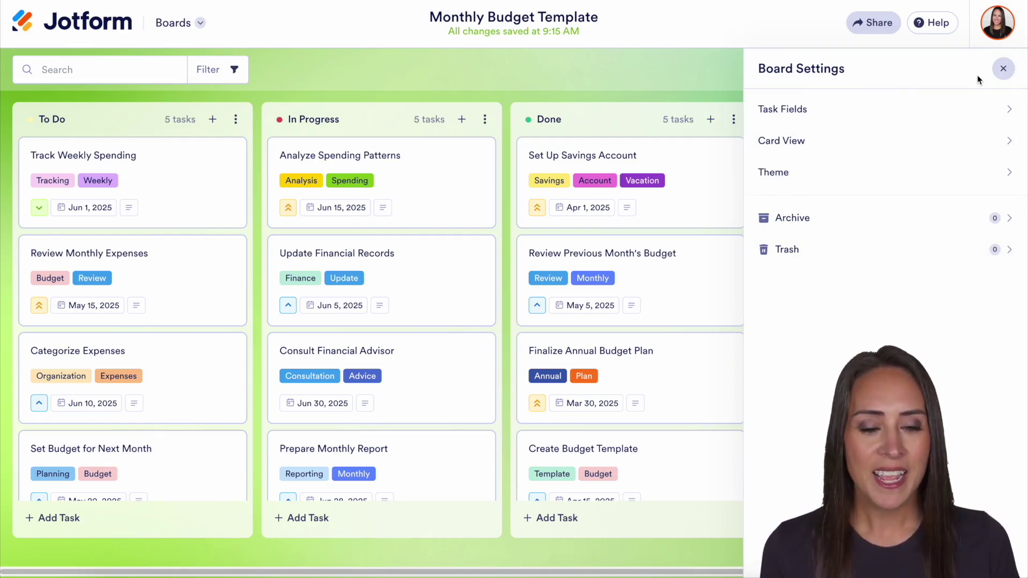
{"action": "left_click", "coordinate": [971, 175]}
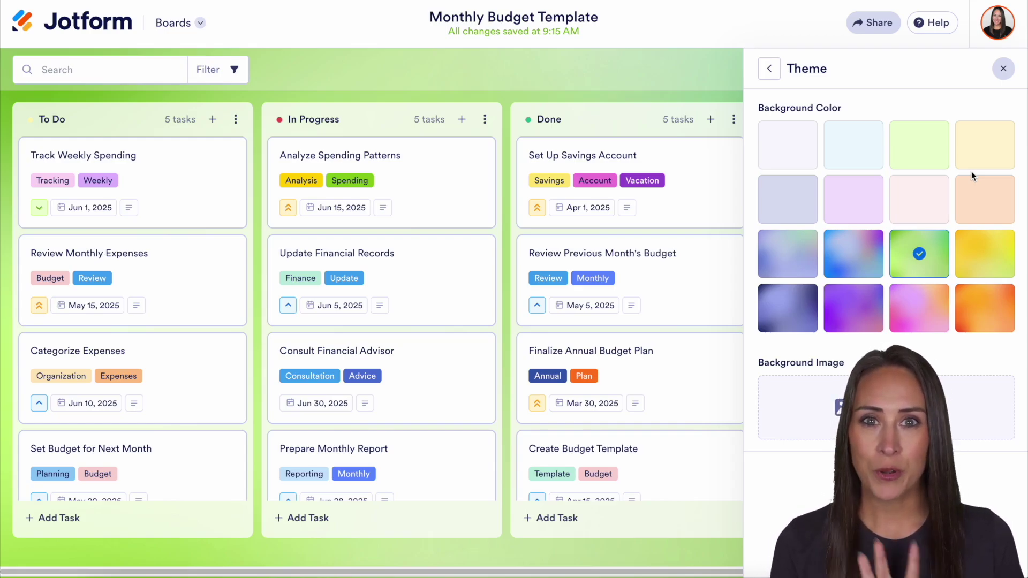
{"action": "left_click", "coordinate": [918, 160]}
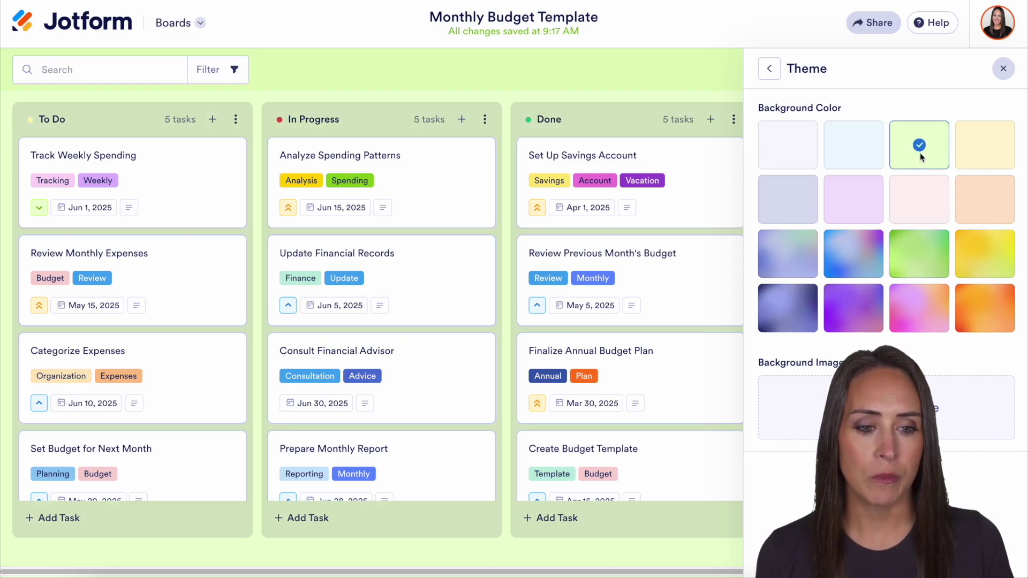
{"action": "left_click", "coordinate": [848, 250]}
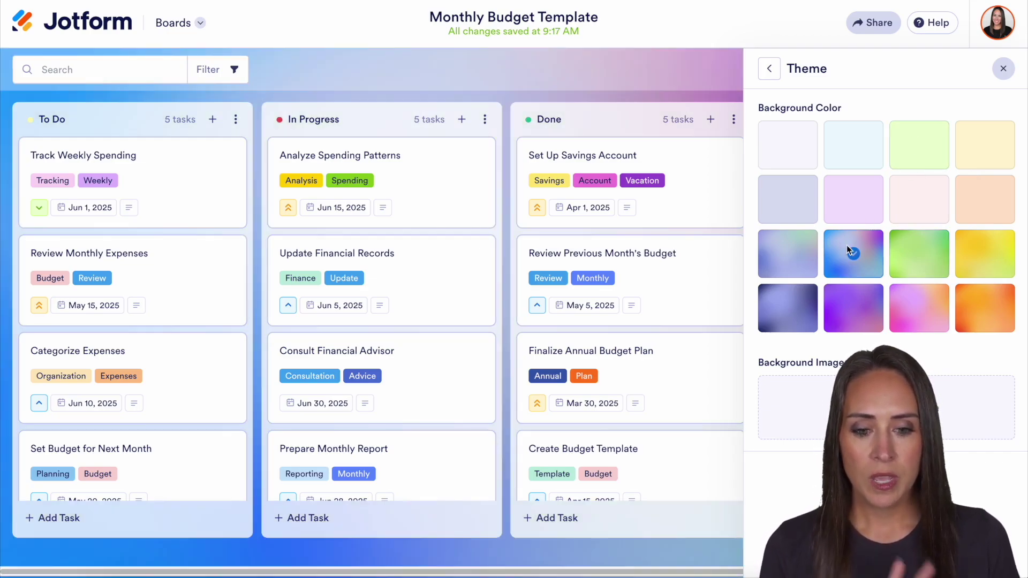
{"action": "left_click", "coordinate": [921, 256]}
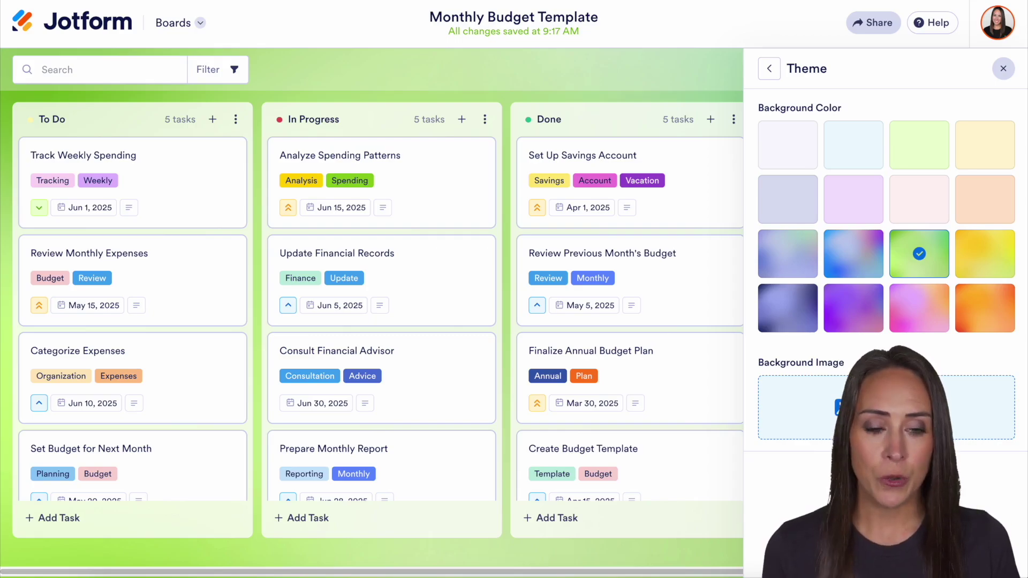
{"action": "left_click", "coordinate": [769, 70]}
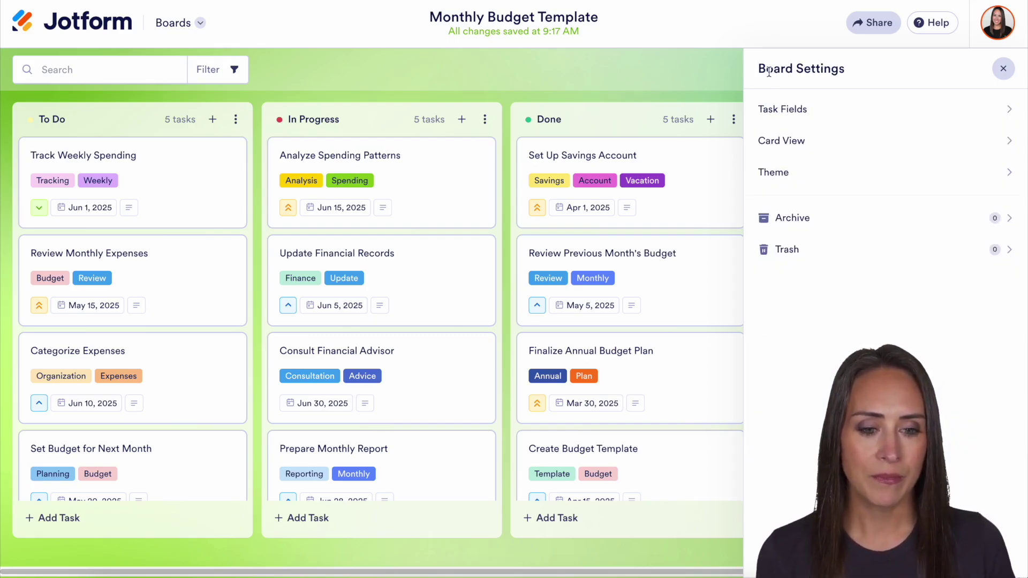
{"action": "left_click", "coordinate": [969, 110]}
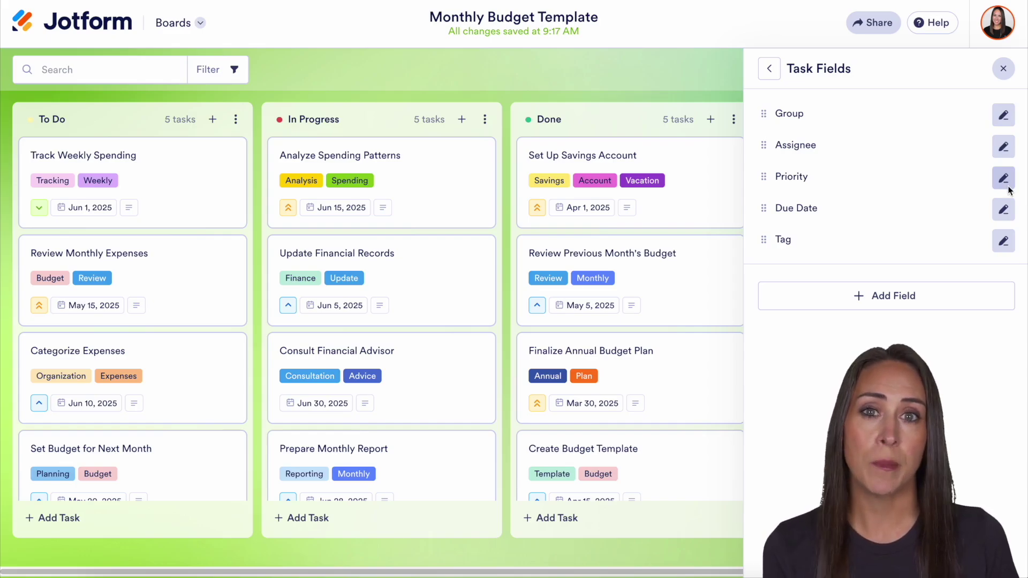
{"action": "left_click", "coordinate": [1003, 116]}
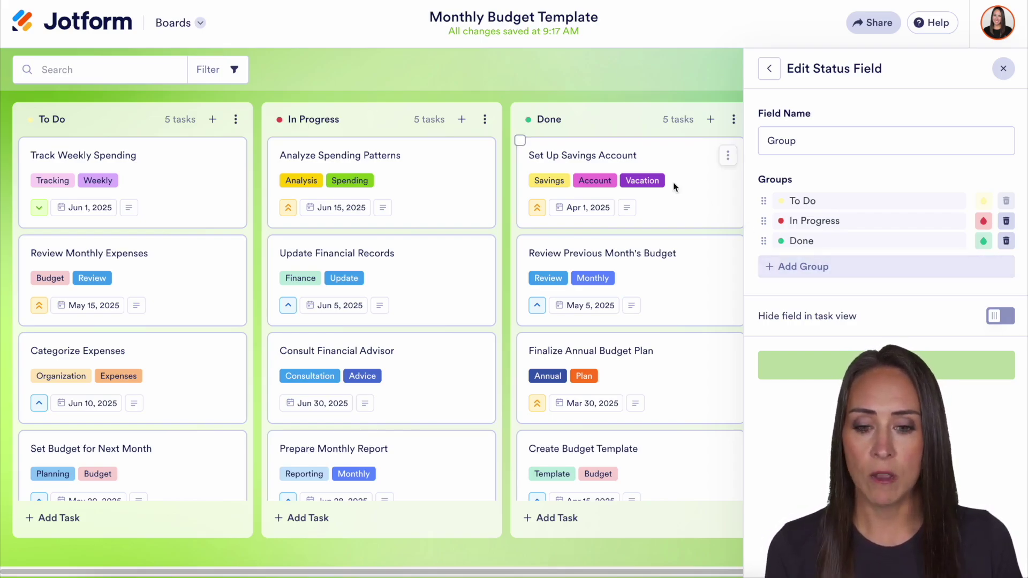
{"action": "left_click", "coordinate": [484, 120]}
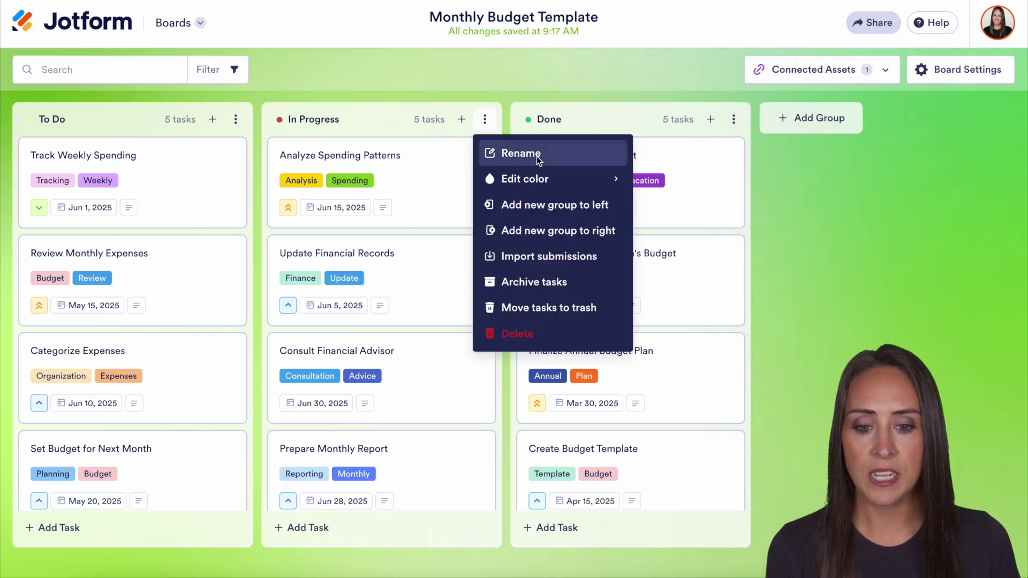
{"action": "mouse_move", "coordinate": [543, 182]}
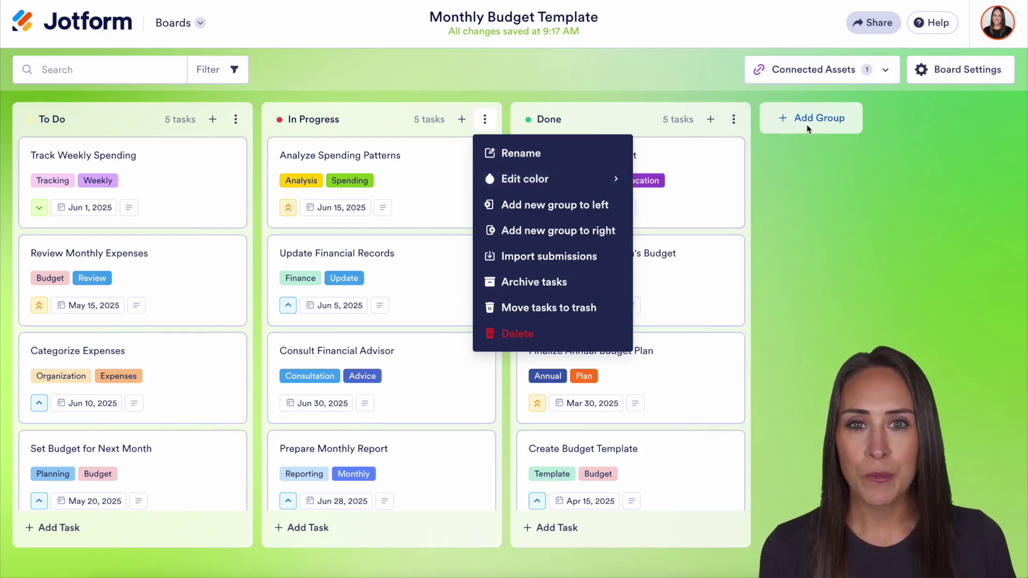
{"action": "left_click", "coordinate": [941, 70]}
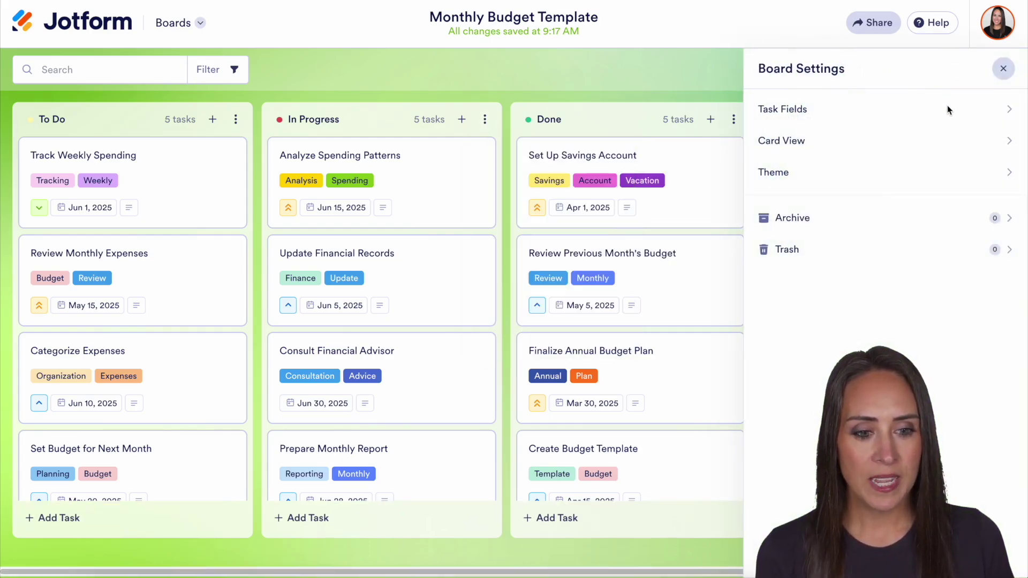
Step: Inspect the Due Date field settings and scroll through the Tag field's options
{"action": "left_click", "coordinate": [946, 110]}
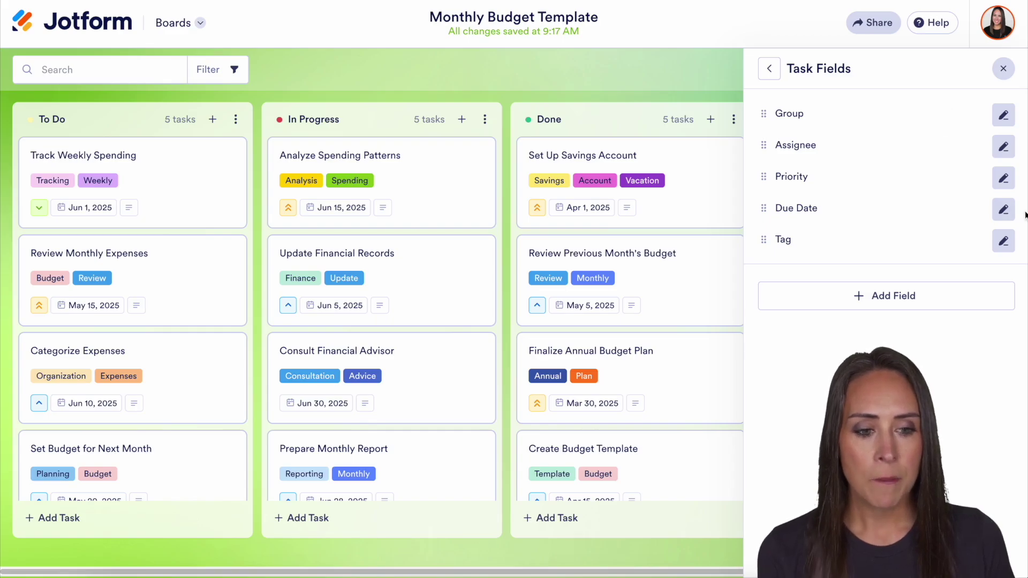
{"action": "left_click", "coordinate": [1005, 212]}
{"action": "left_click", "coordinate": [769, 70]}
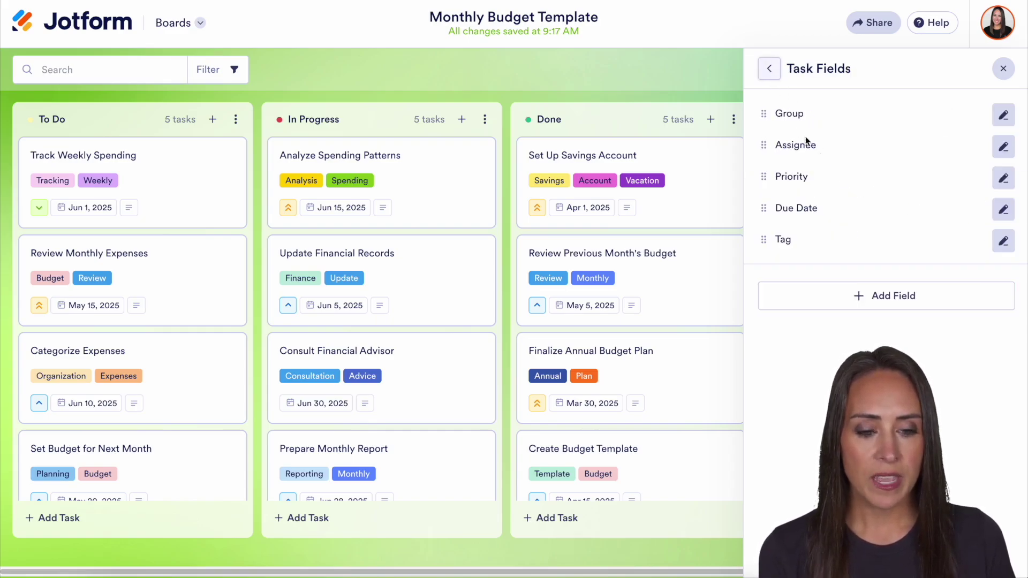
{"action": "left_click", "coordinate": [1003, 239]}
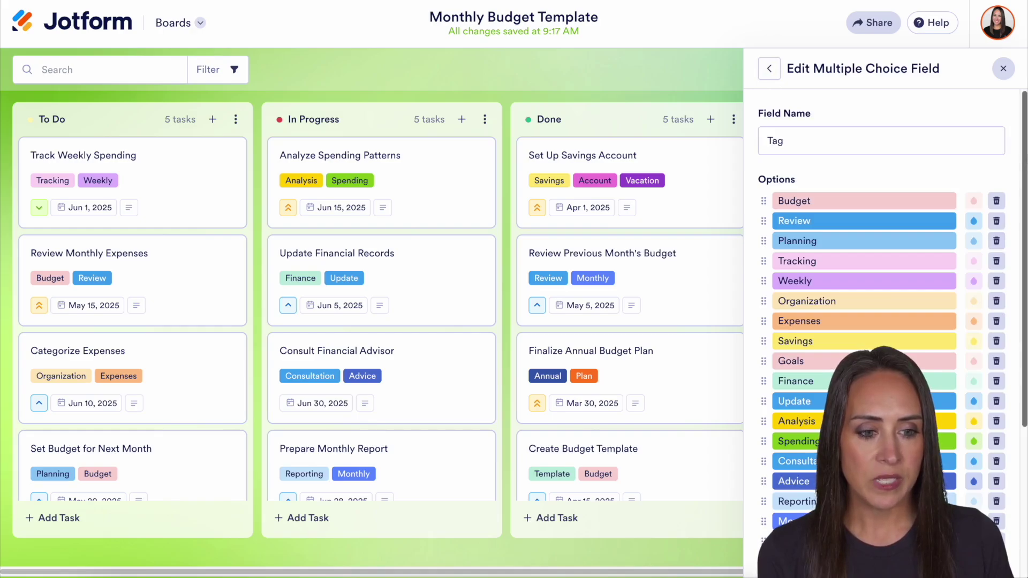
{"action": "scroll", "coordinate": [1009, 213], "scroll_direction": "down", "scroll_amount": 5}
{"action": "scroll", "coordinate": [1012, 347], "scroll_direction": "down", "scroll_amount": 1}
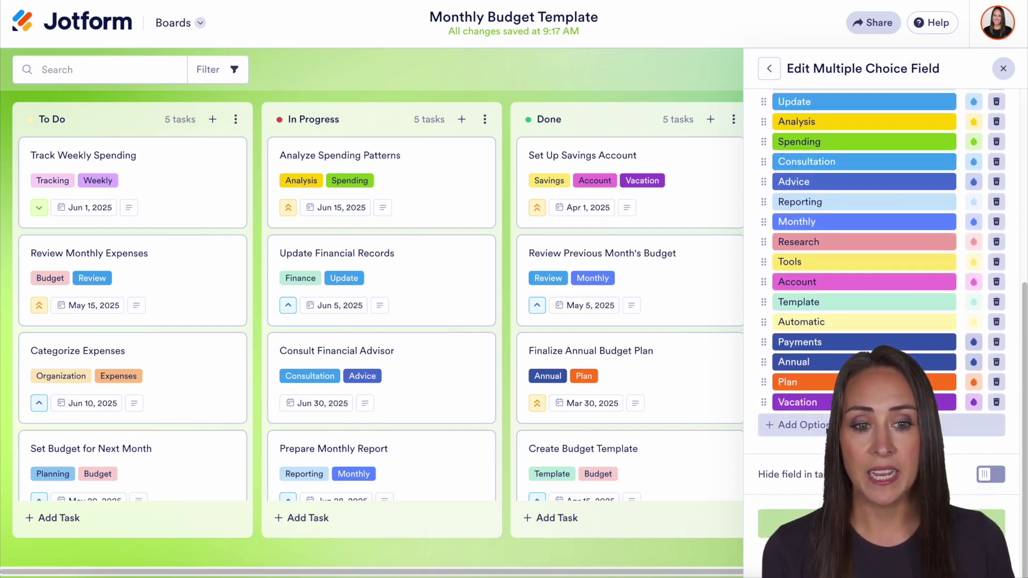
{"action": "left_click", "coordinate": [770, 70]}
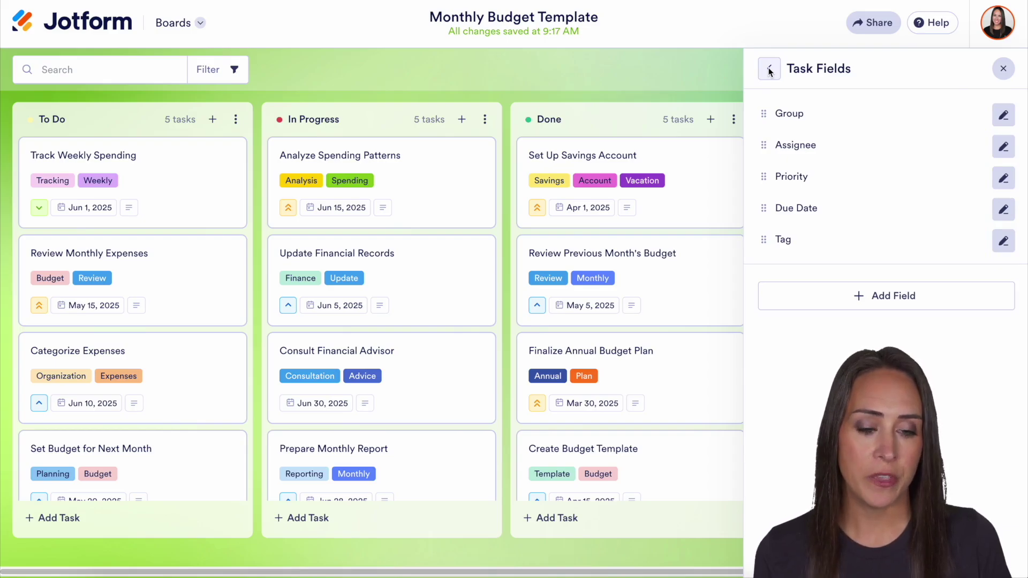
Step: Create an Attachment & Image task field named 'Image' and save it
{"action": "left_click", "coordinate": [892, 296]}
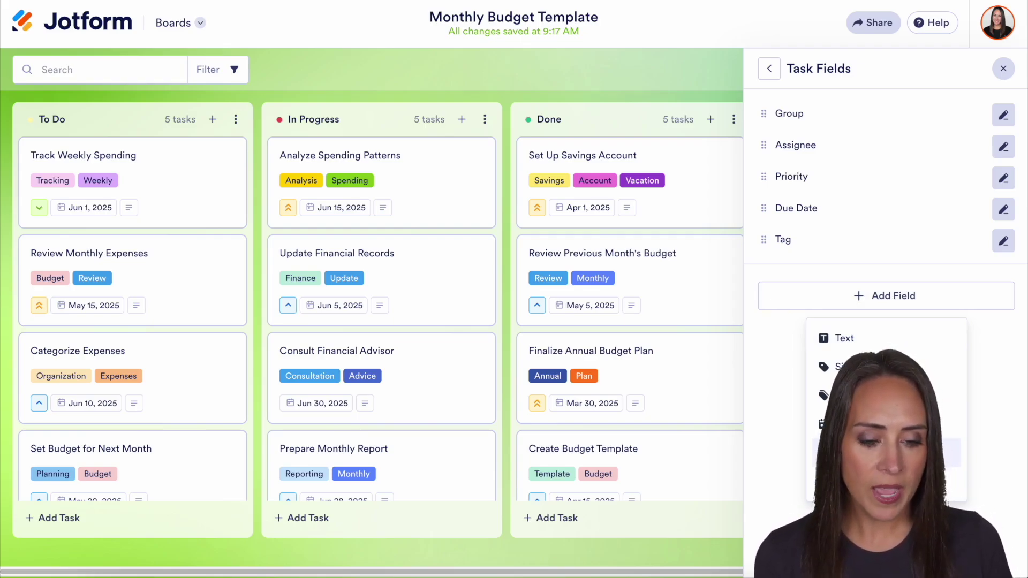
{"action": "left_click", "coordinate": [946, 453]}
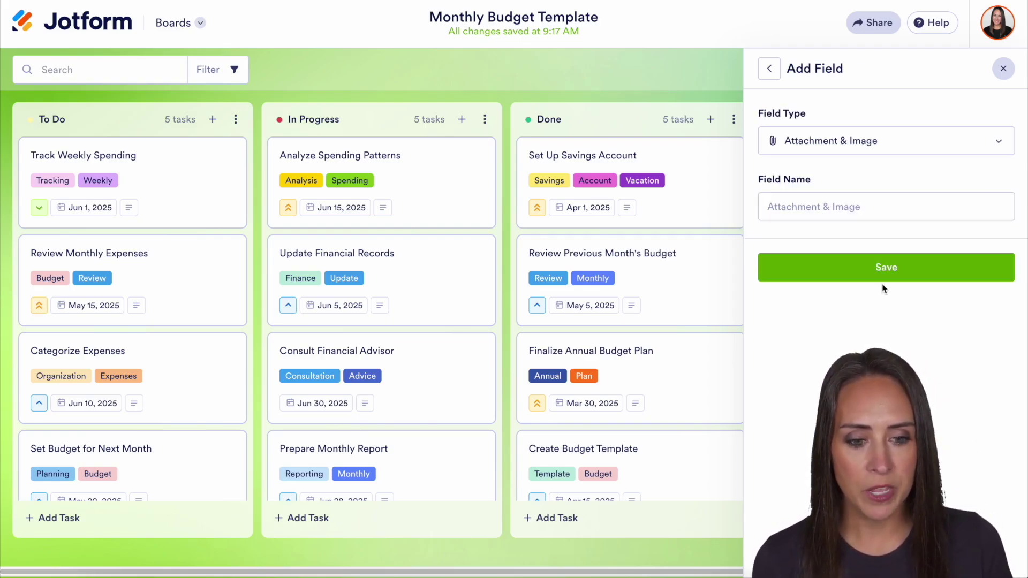
{"action": "left_click", "coordinate": [846, 207]}
{"action": "type", "text": "Image"}
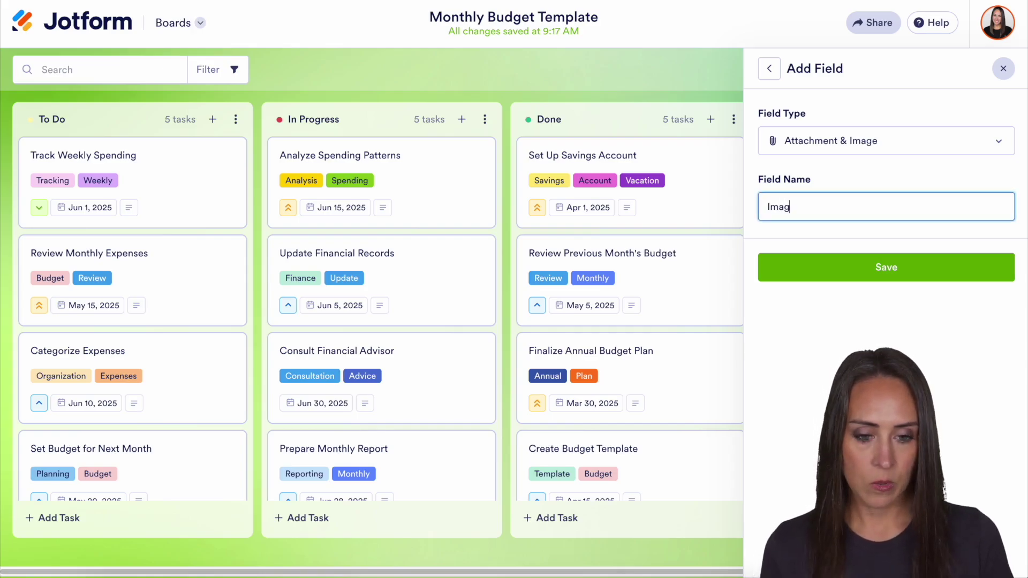
{"action": "left_click", "coordinate": [869, 267]}
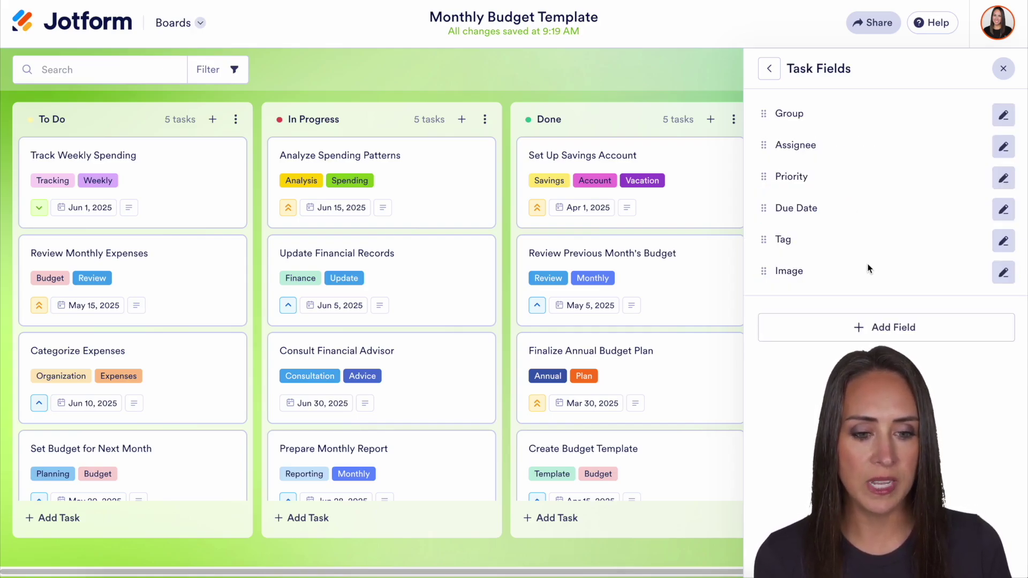
{"action": "left_click", "coordinate": [770, 70]}
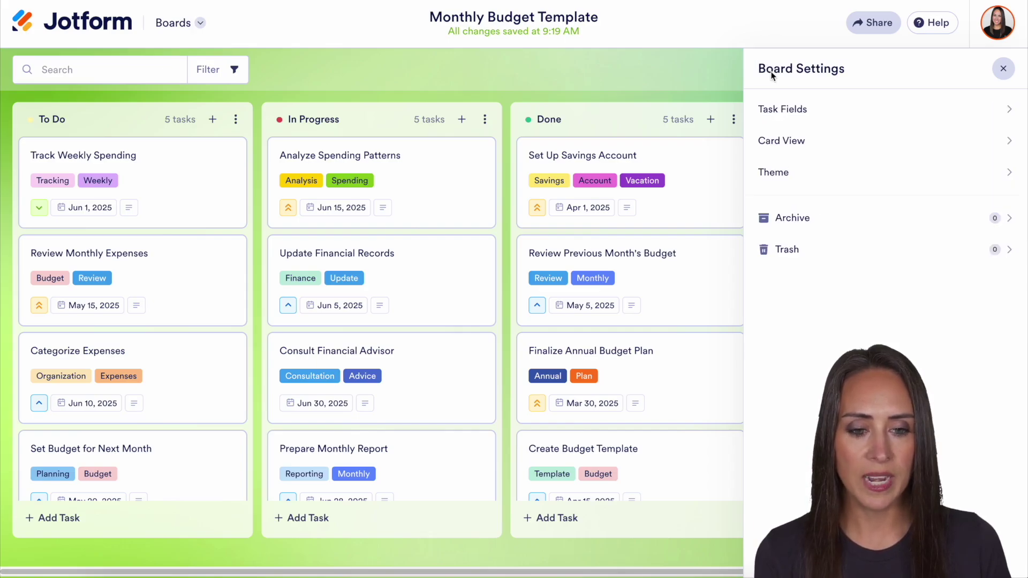
{"action": "left_click", "coordinate": [953, 144]}
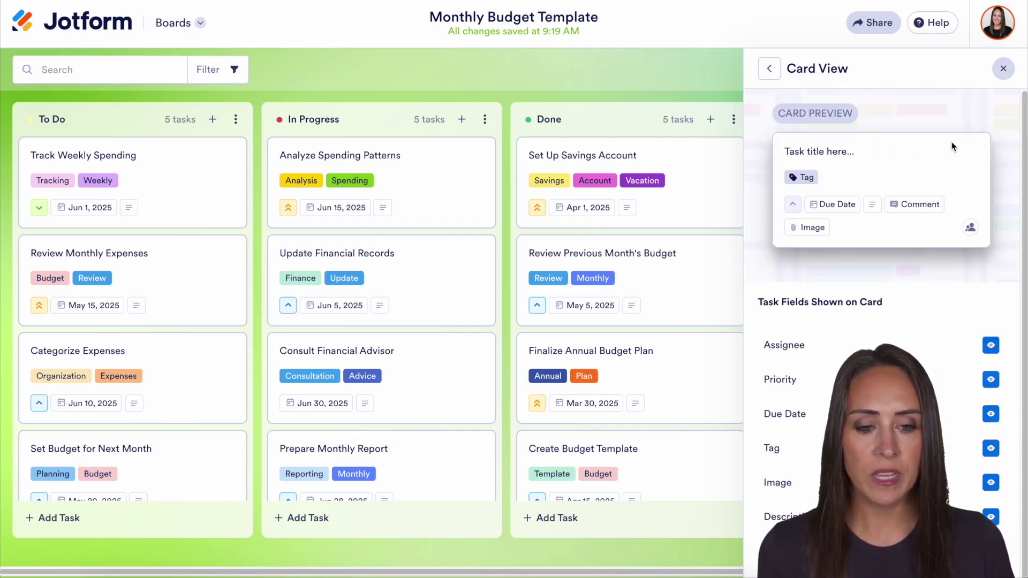
{"action": "scroll", "coordinate": [962, 244], "scroll_direction": "down", "scroll_amount": 1}
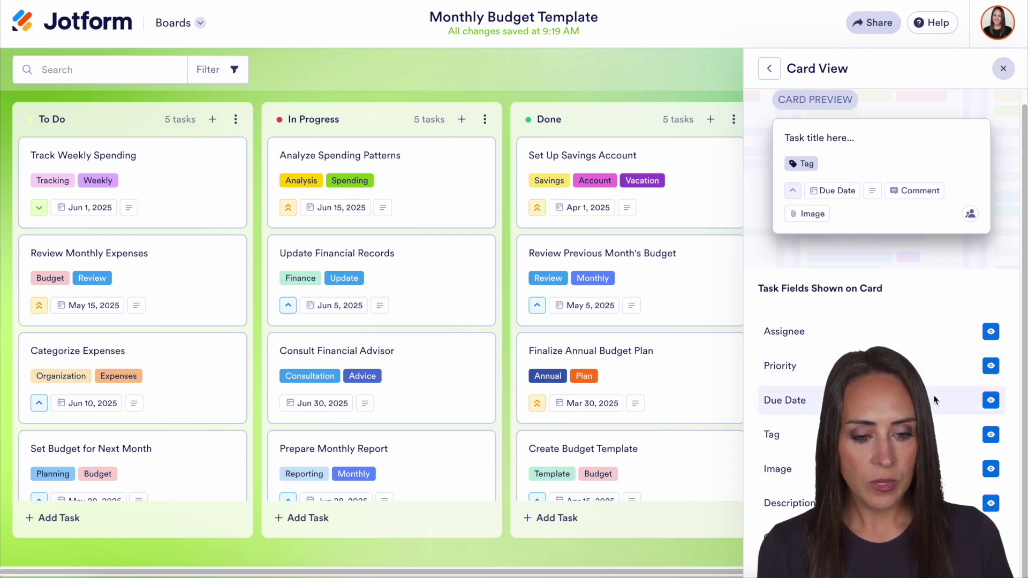
{"action": "left_click", "coordinate": [991, 436]}
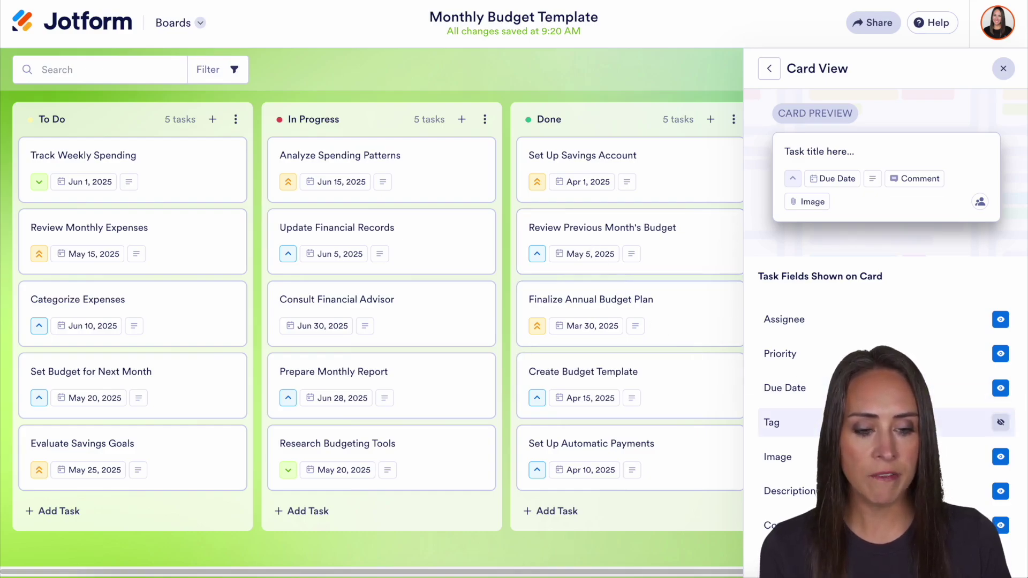
{"action": "left_click", "coordinate": [1000, 388]}
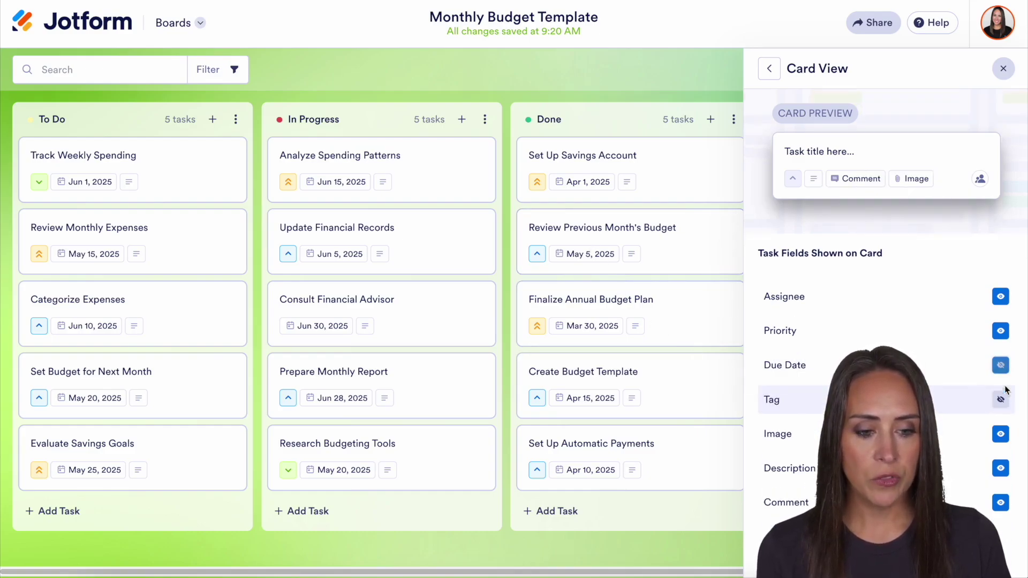
{"action": "left_click", "coordinate": [999, 332]}
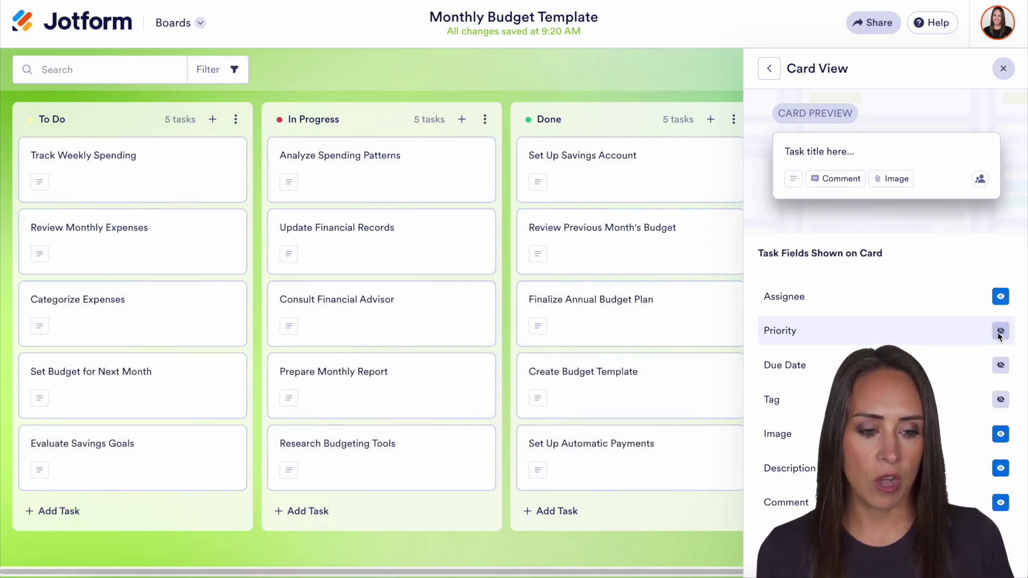
{"action": "left_click", "coordinate": [1000, 331]}
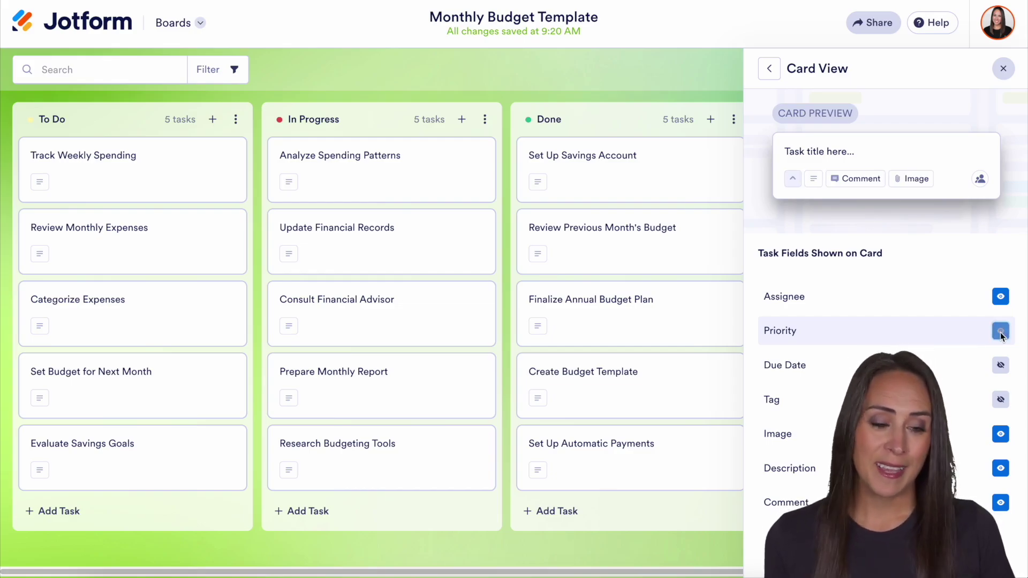
{"action": "left_click", "coordinate": [1004, 368]}
{"action": "left_click", "coordinate": [1005, 423]}
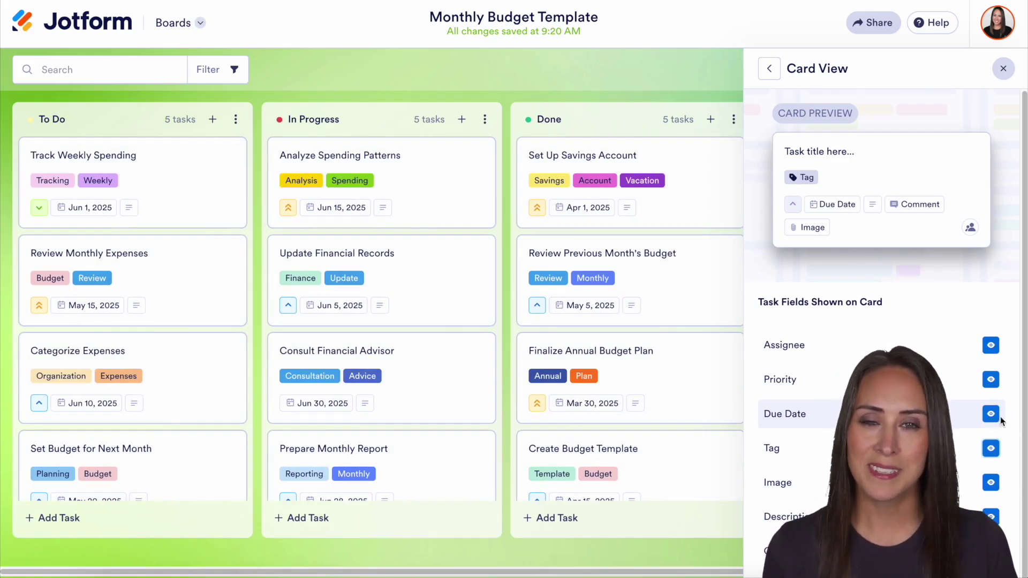
{"action": "left_click", "coordinate": [771, 67]}
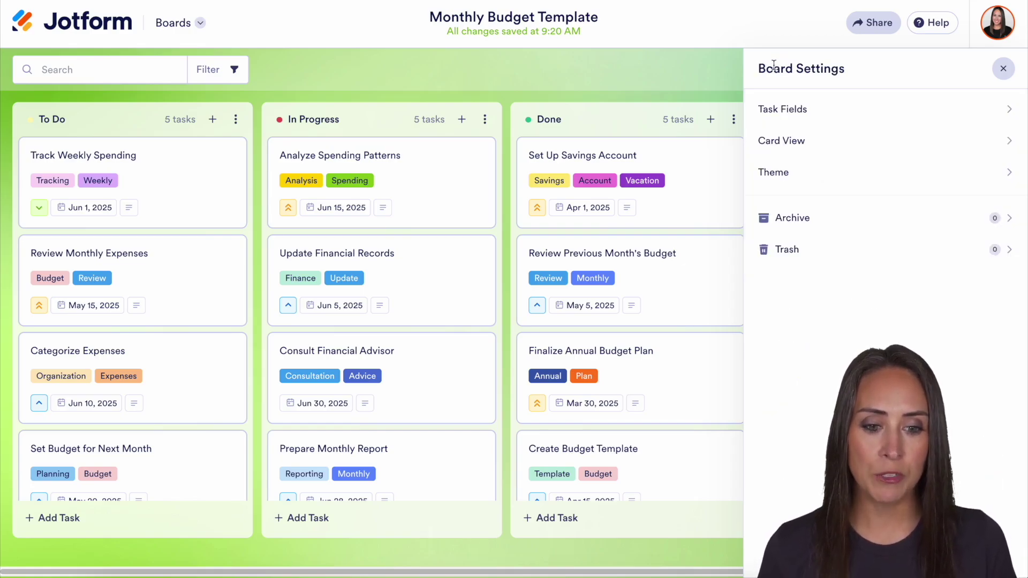